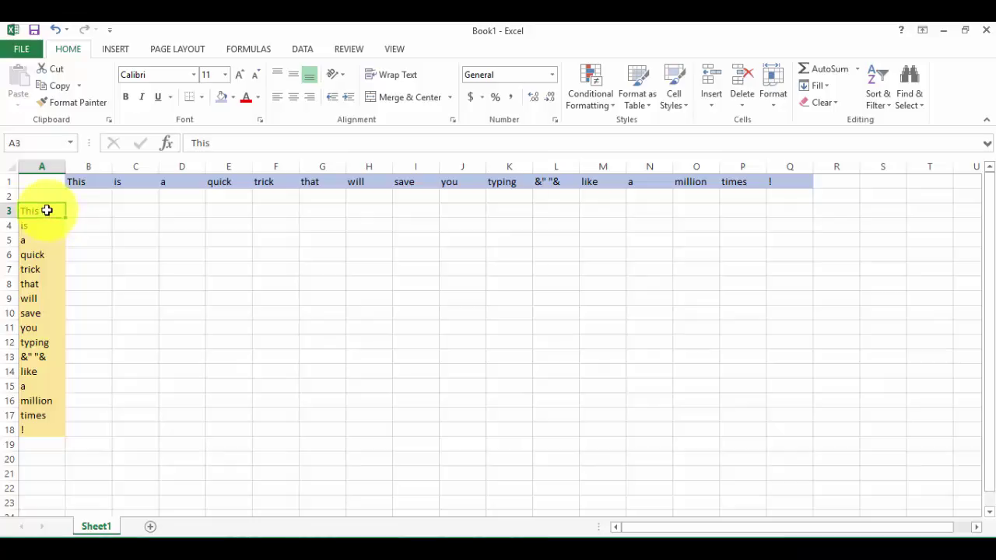
drag(47, 210, 16, 430)
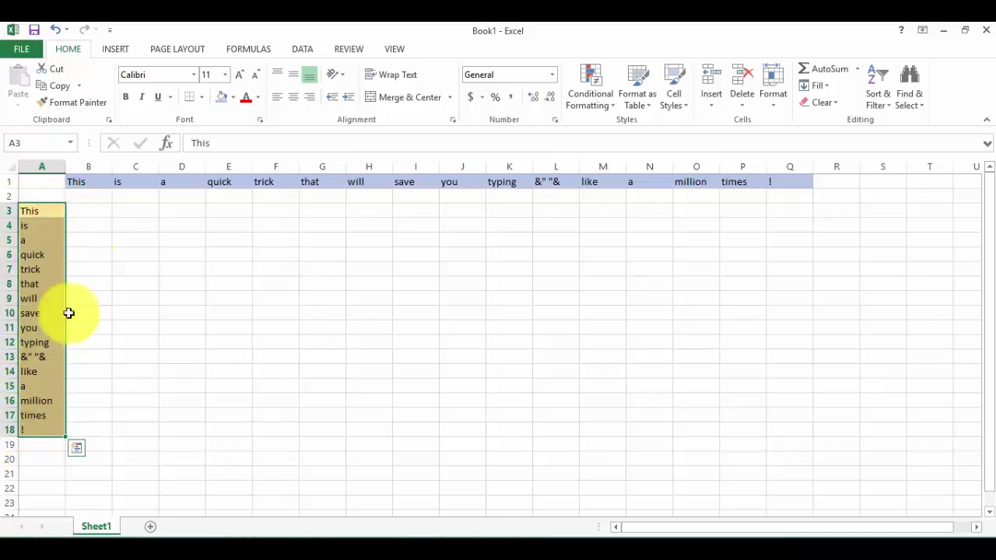
drag(73, 184, 794, 196)
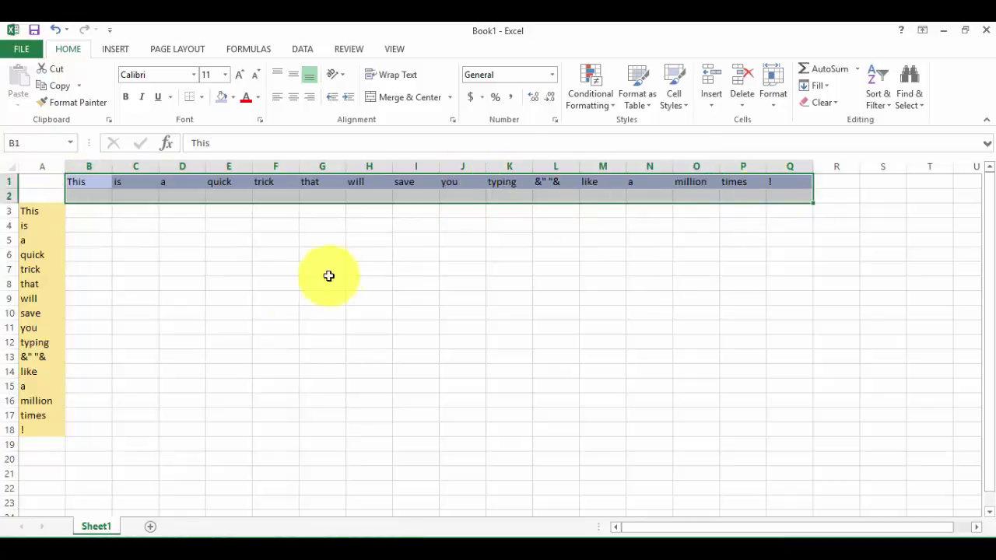
click(144, 328)
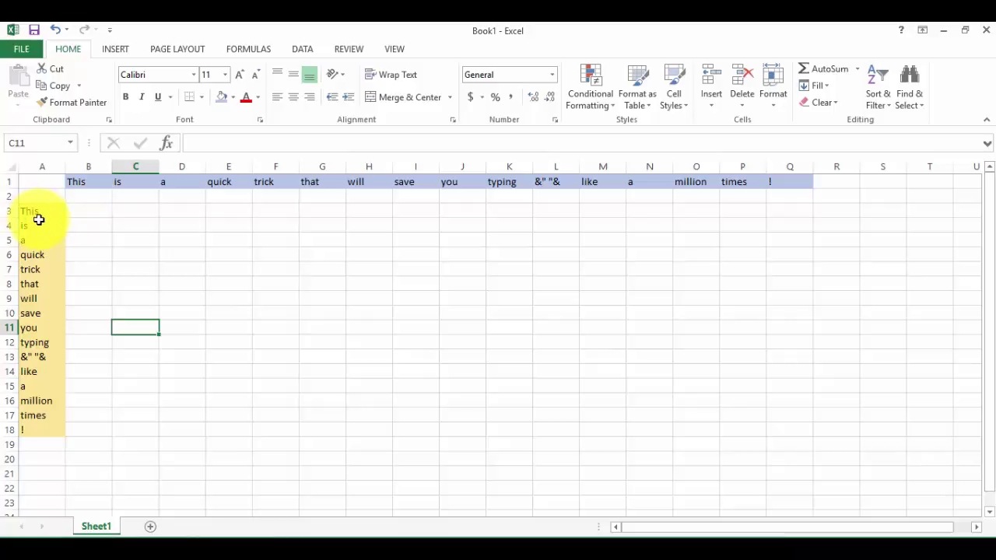
- Try joining the first three words of column A in cell B3 with the formula =A3&" "&A4&" "&A5, and undo it
click(102, 209)
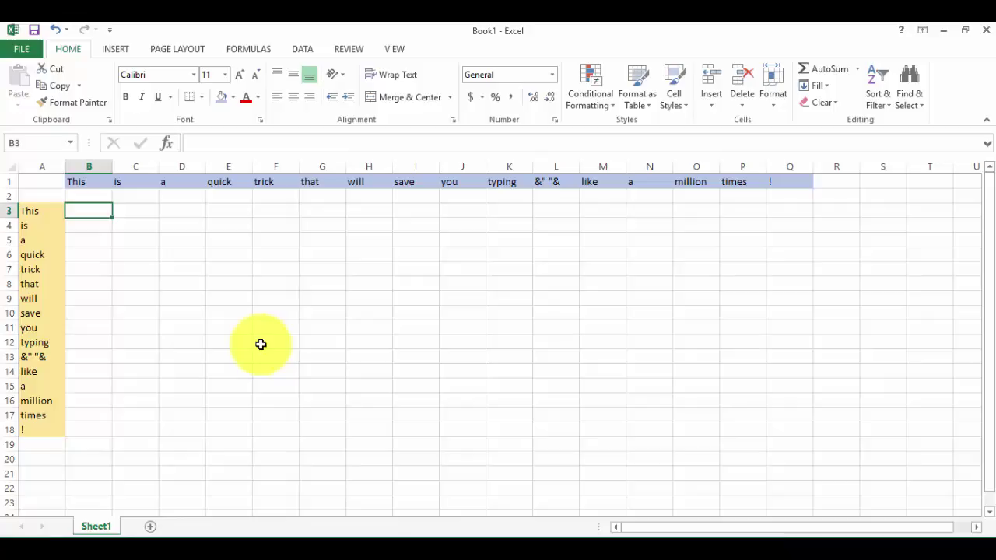
text(=)
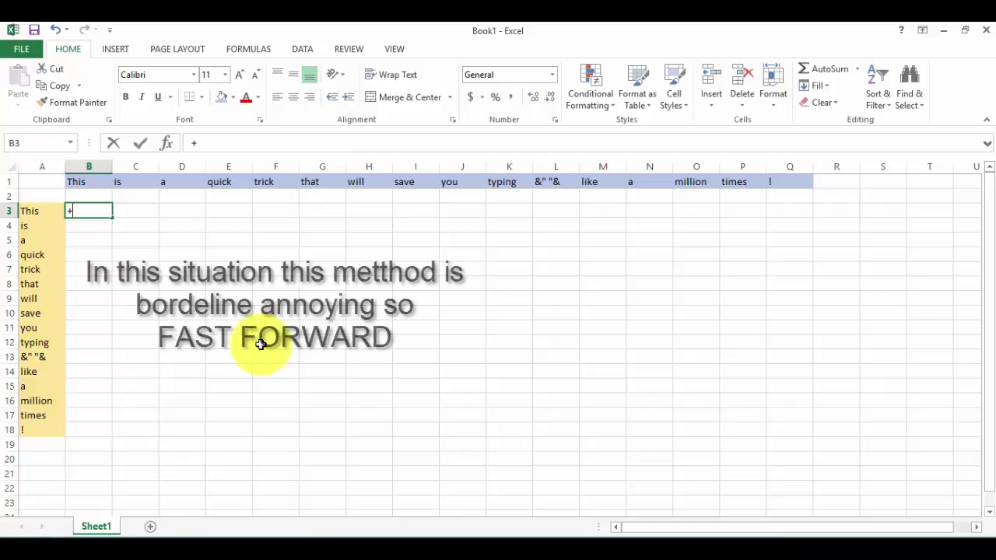
click(34, 211)
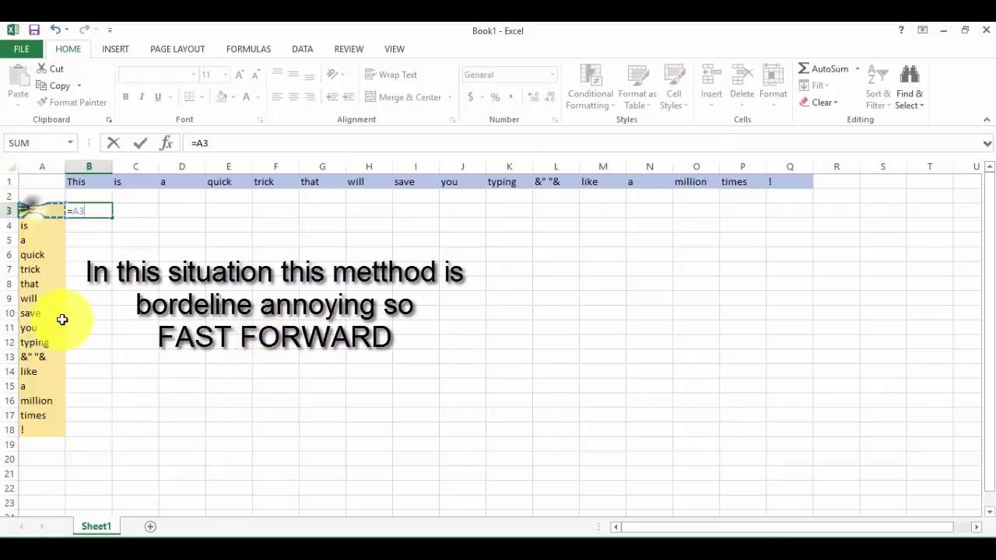
text(&")
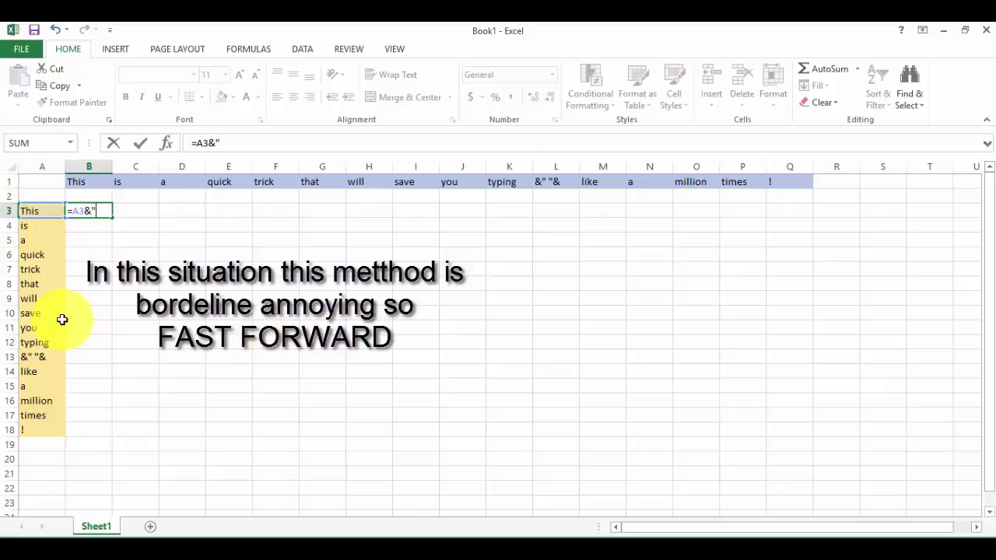
text( "&)
click(37, 225)
text(&")
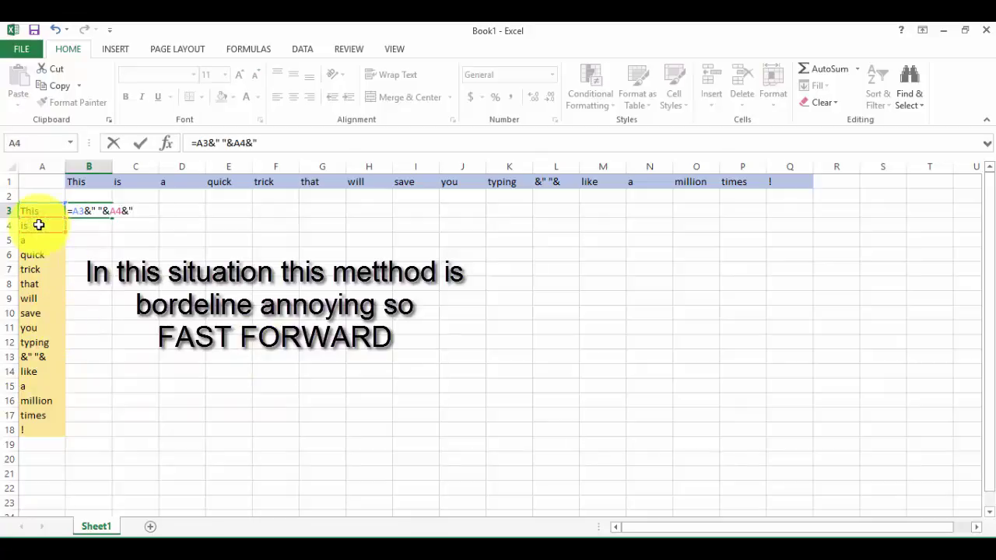
text( "&)
click(33, 241)
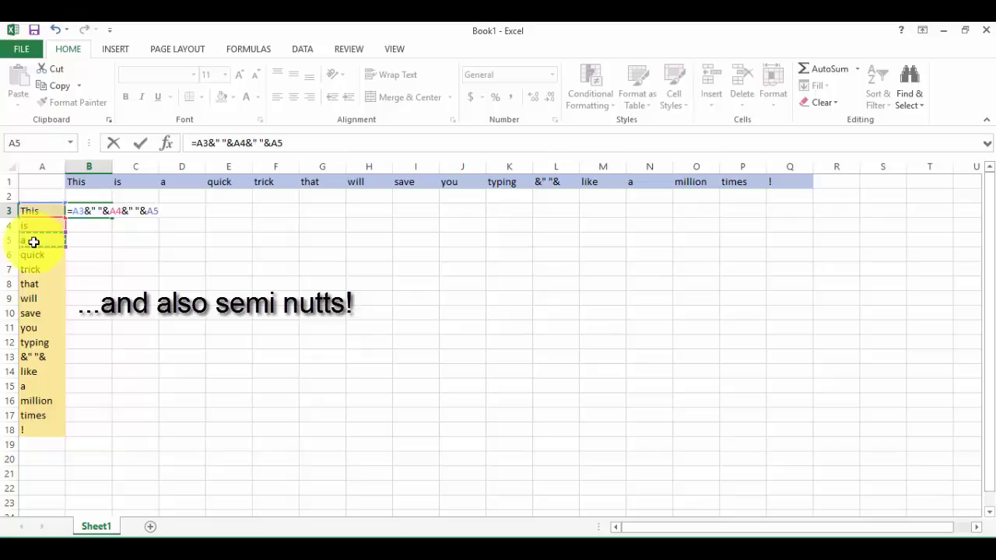
key(Return)
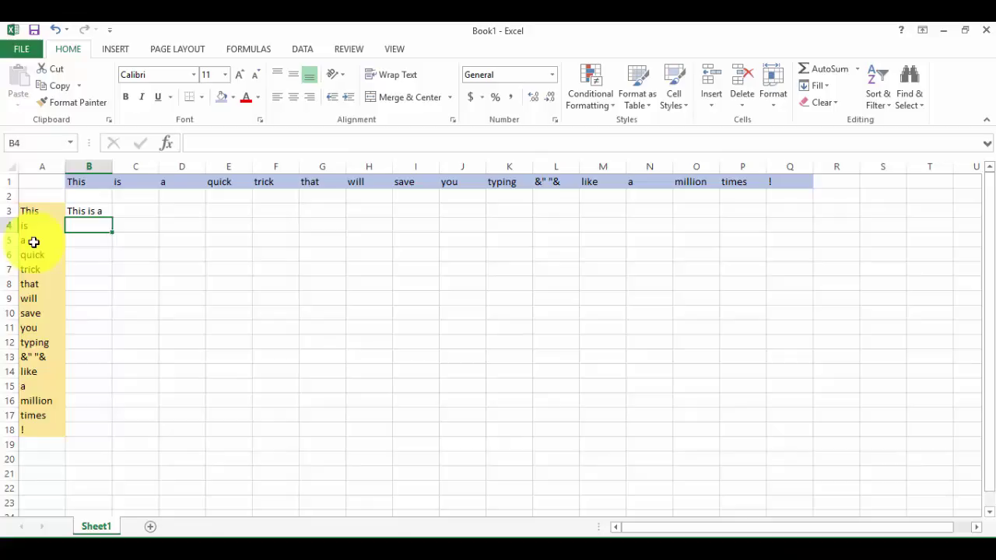
key(ctrl+z)
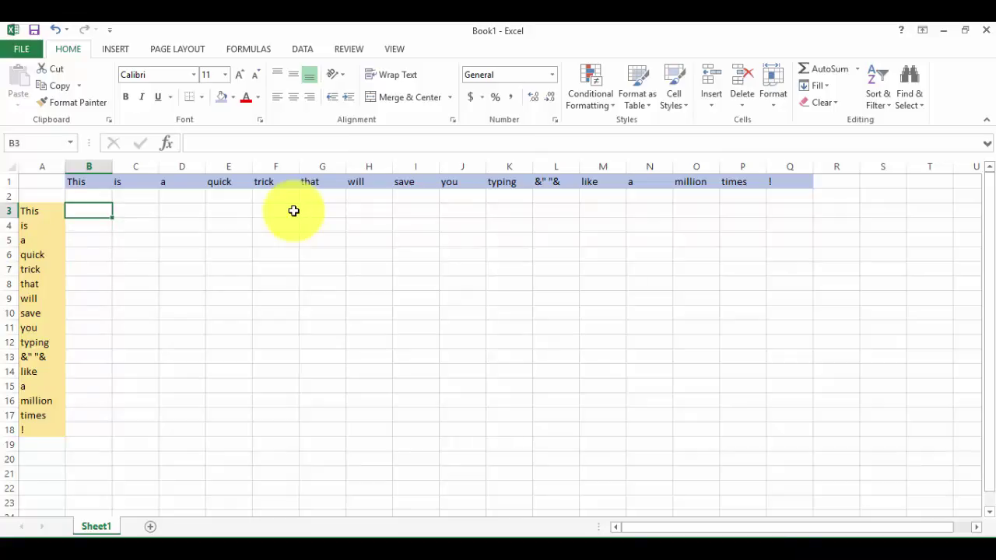
- Enter the formula =concatenate(transpose(A3:A18)) in cell B3
text(=)
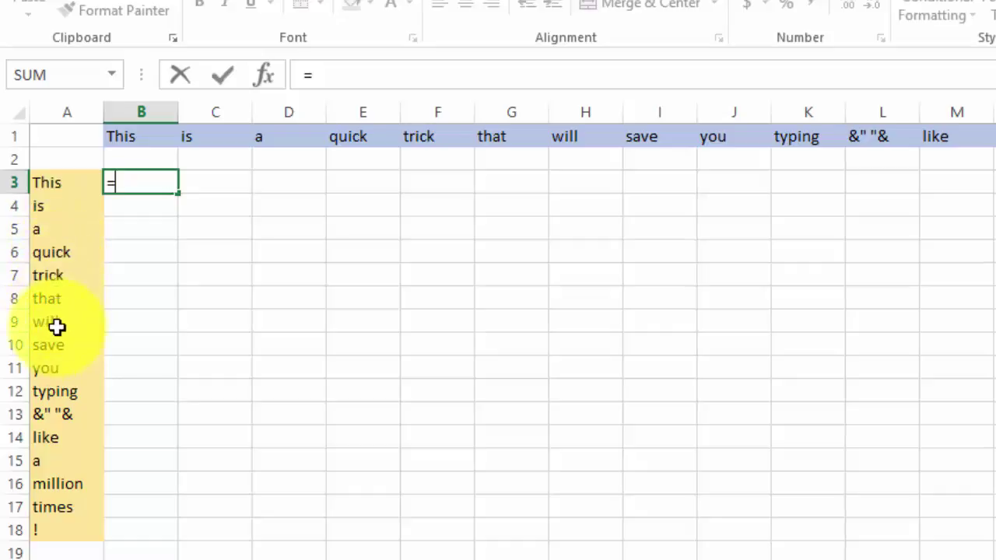
text(concatena)
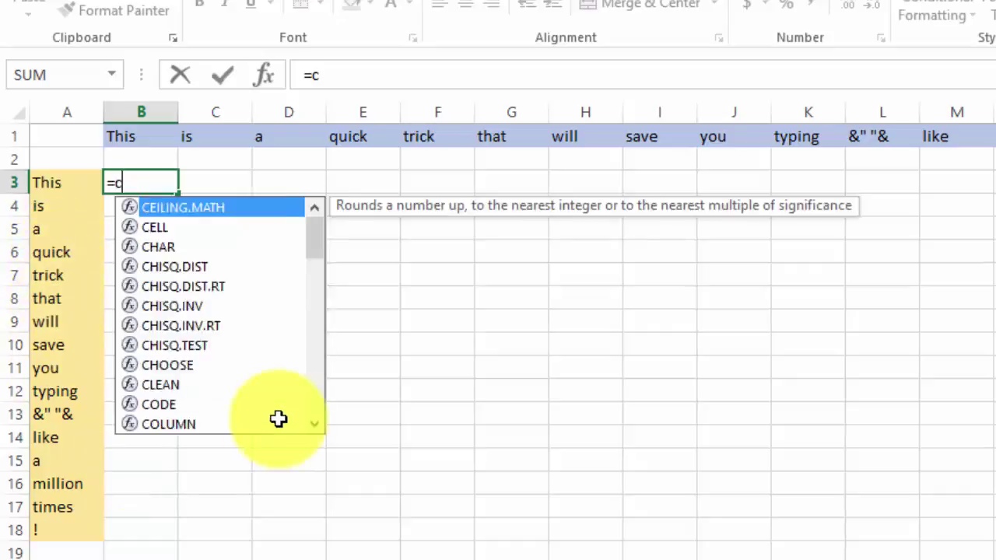
text(te)
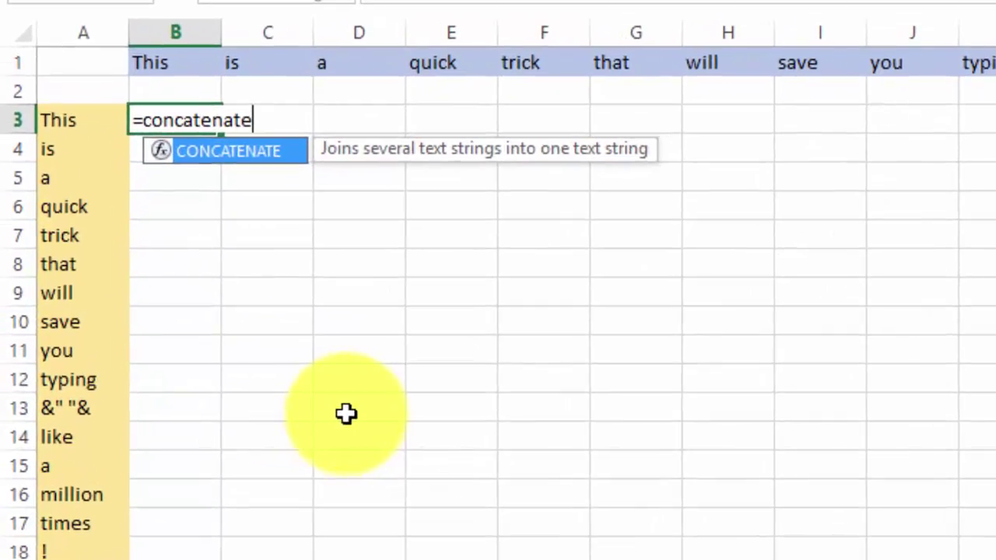
text(()
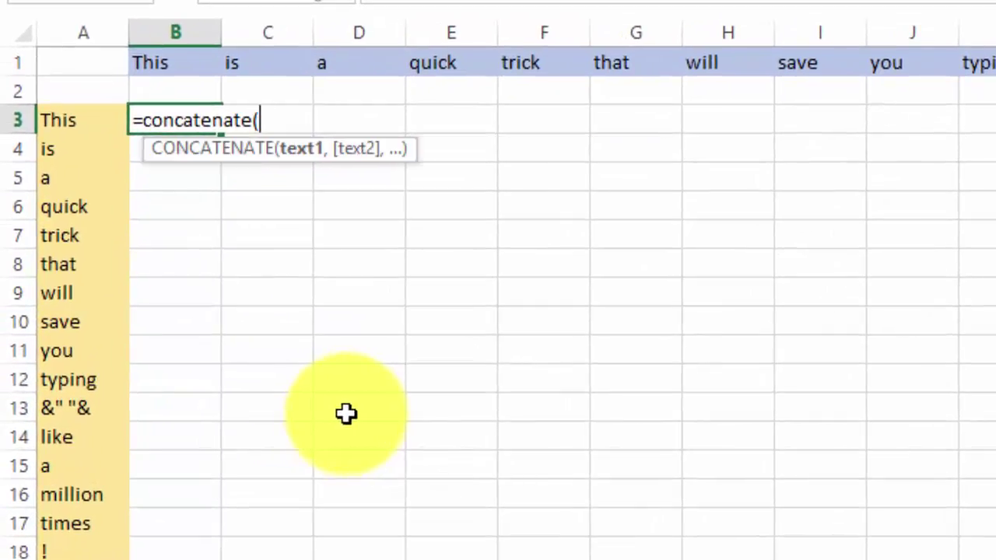
text(tra)
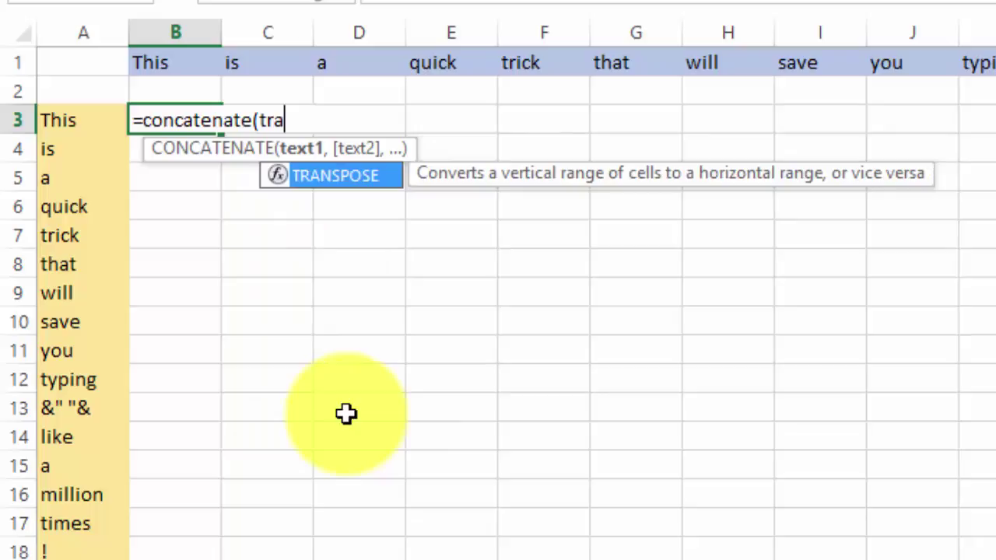
text(nspose)
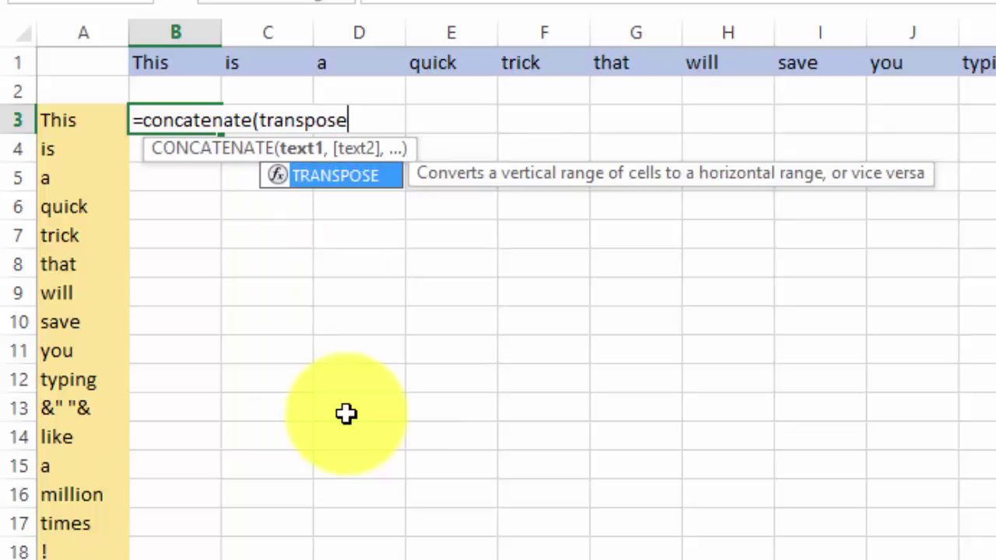
text(()
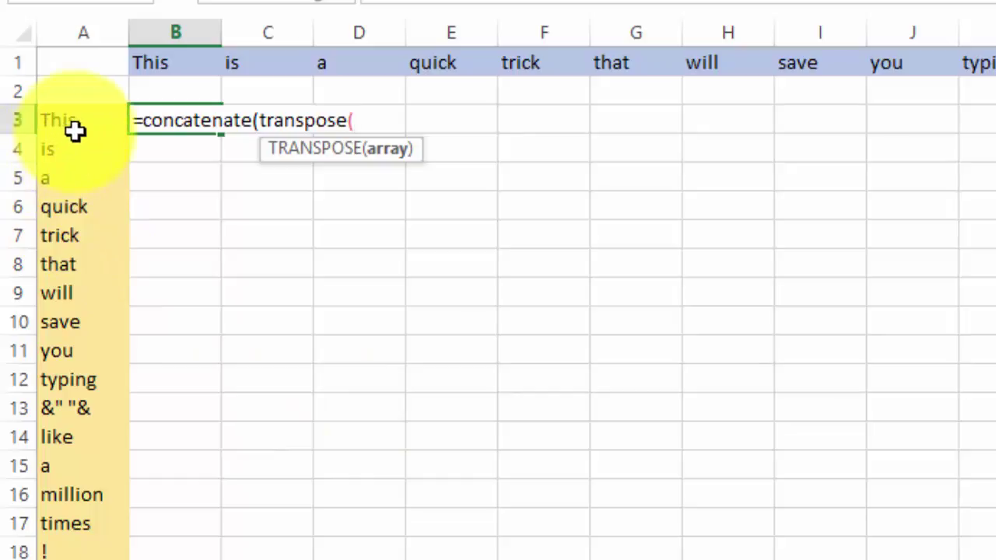
drag(81, 125, 83, 549)
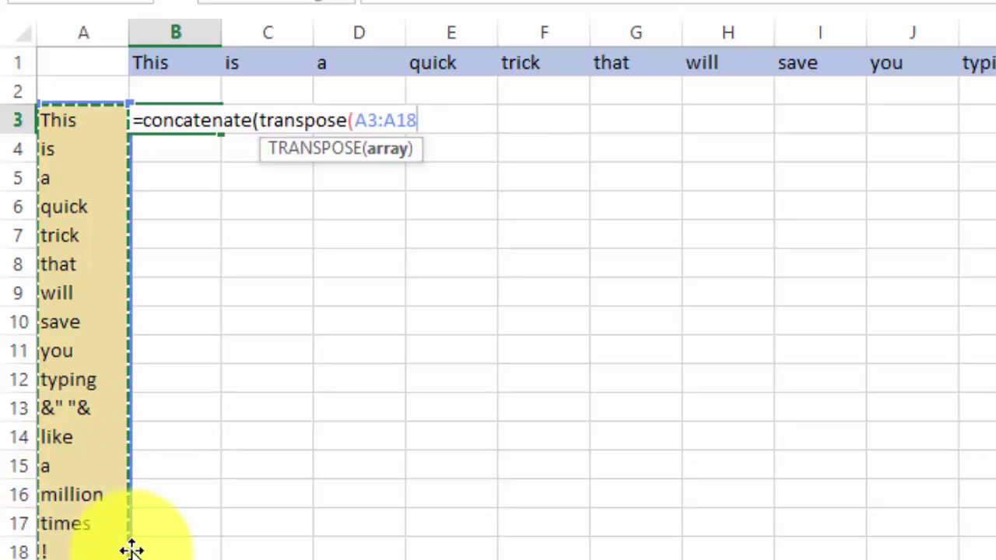
text()))
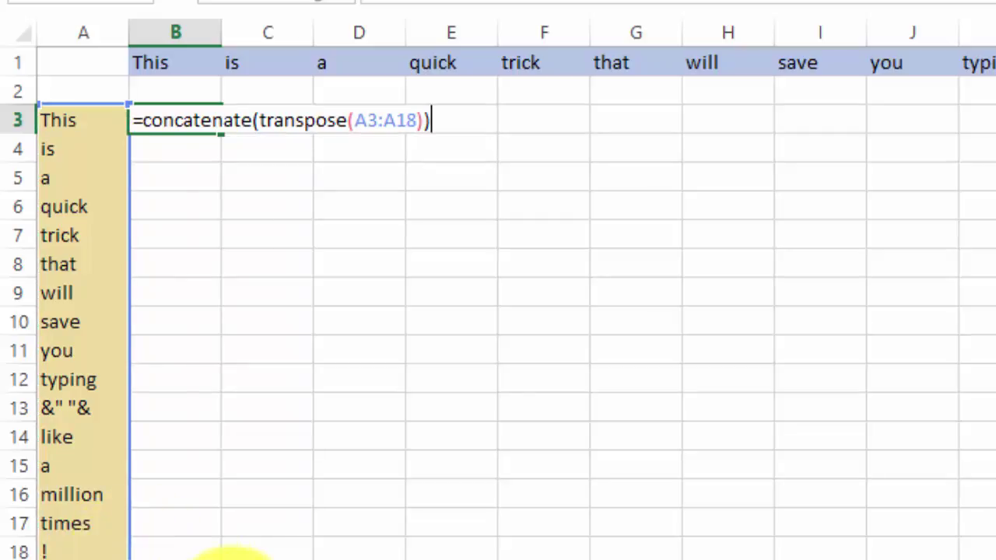
key(Return)
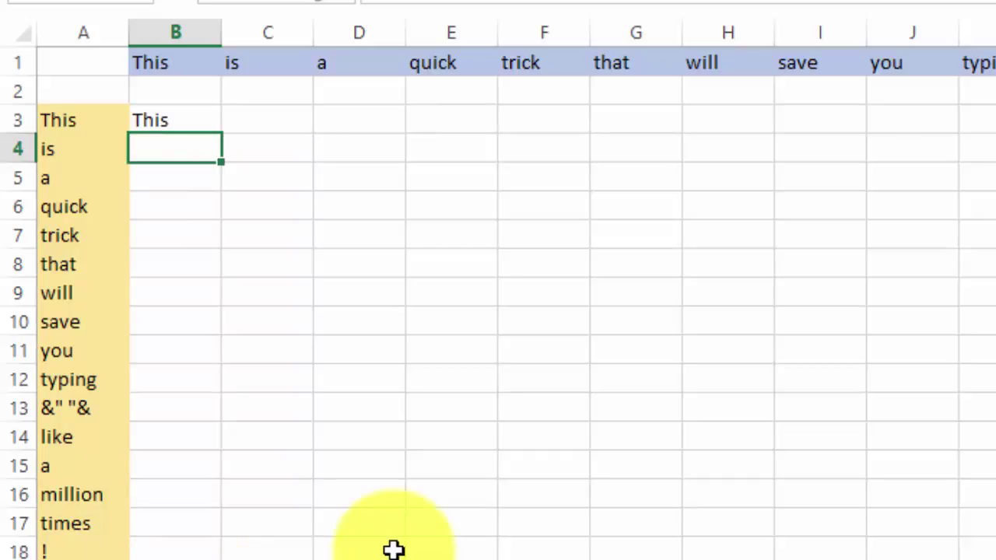
- Write the formula =concatenate(transpose(A3:A18)) in cell B4, leaving the cell in edit mode
text(=co)
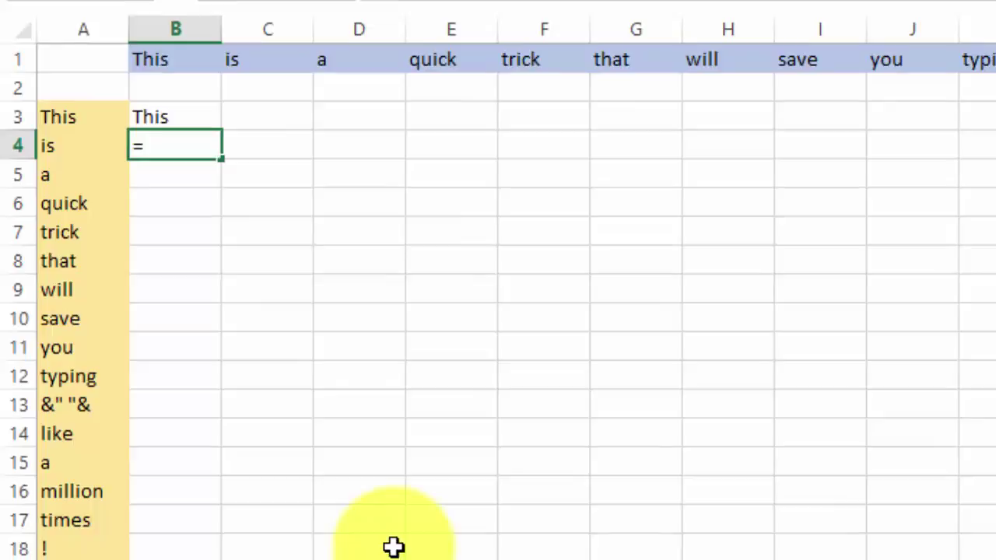
text(ncaten)
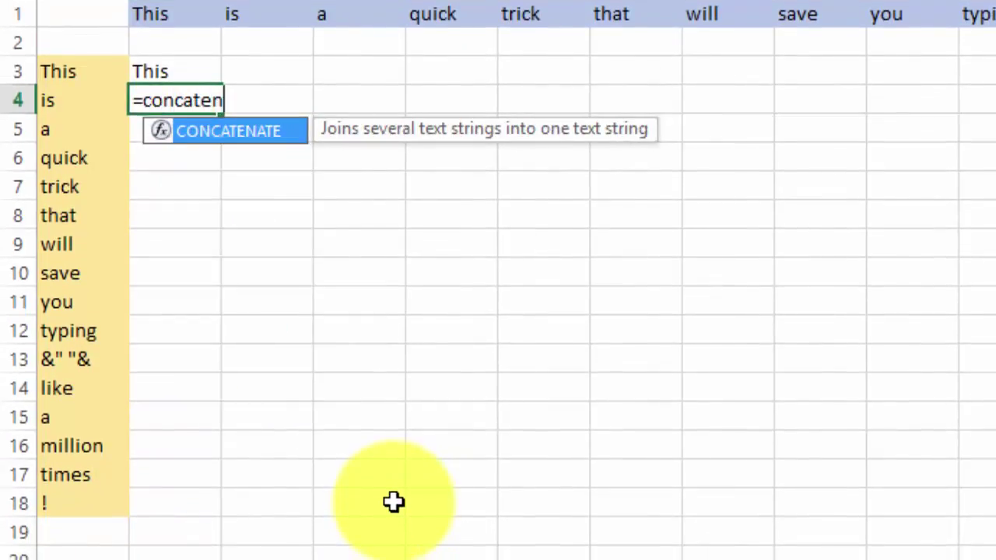
text(ate()
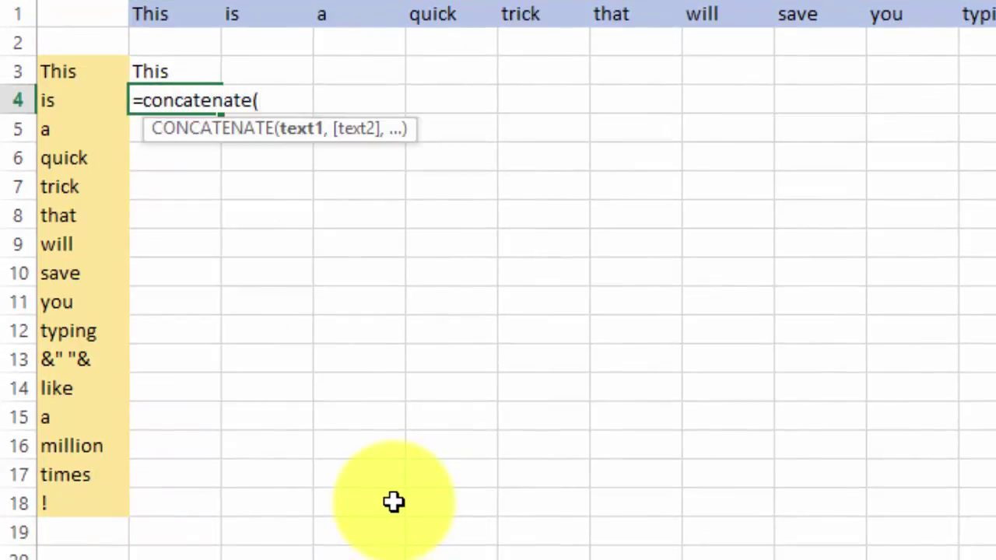
text(transpose)
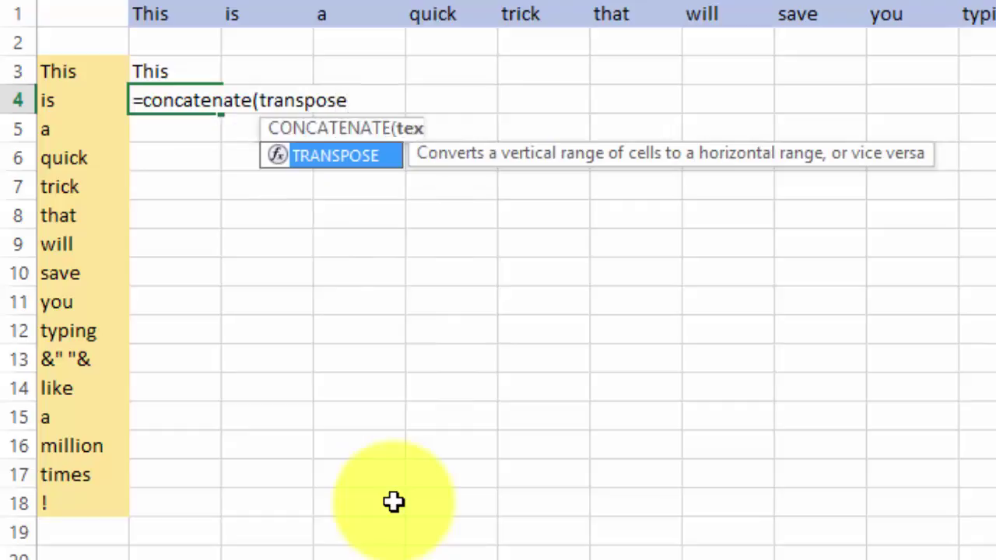
text(()
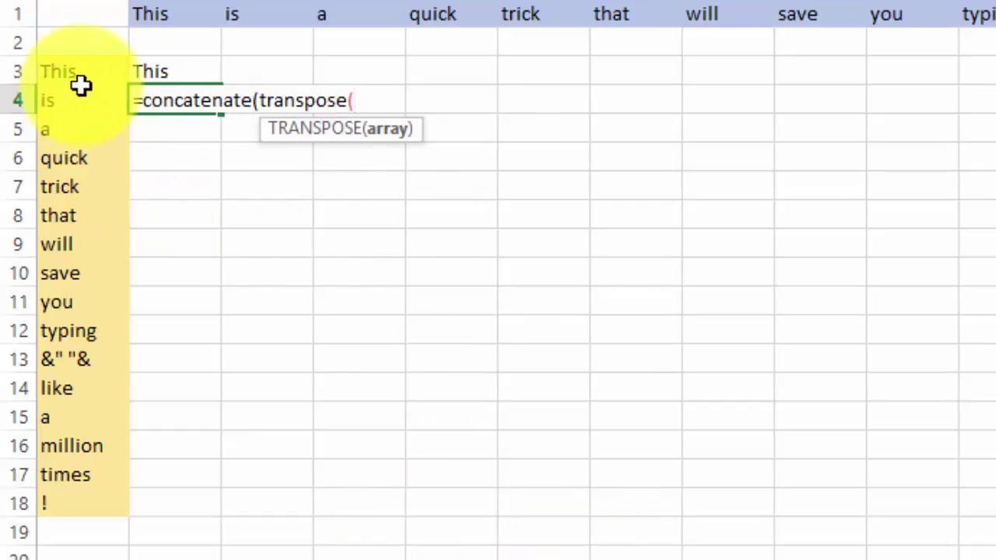
drag(96, 69, 109, 498)
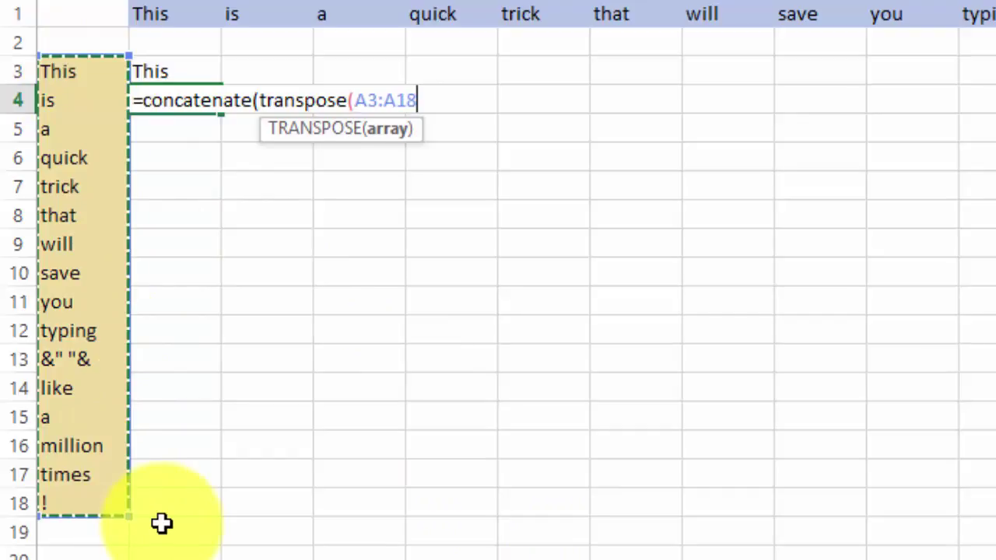
text()))
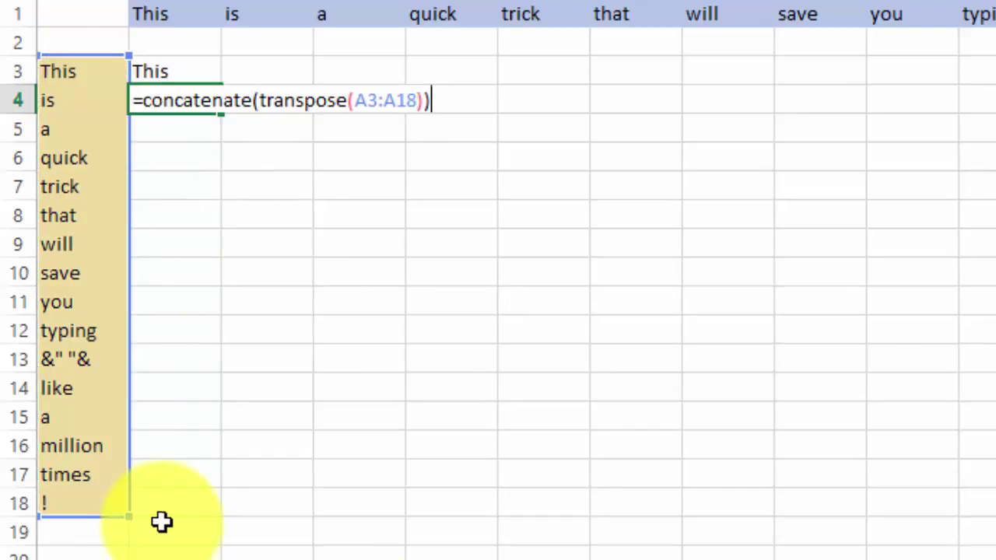
- Evaluate the transpose(A3:A18) part of the B4 formula in place, replacing it with its literal array of words
click(264, 102)
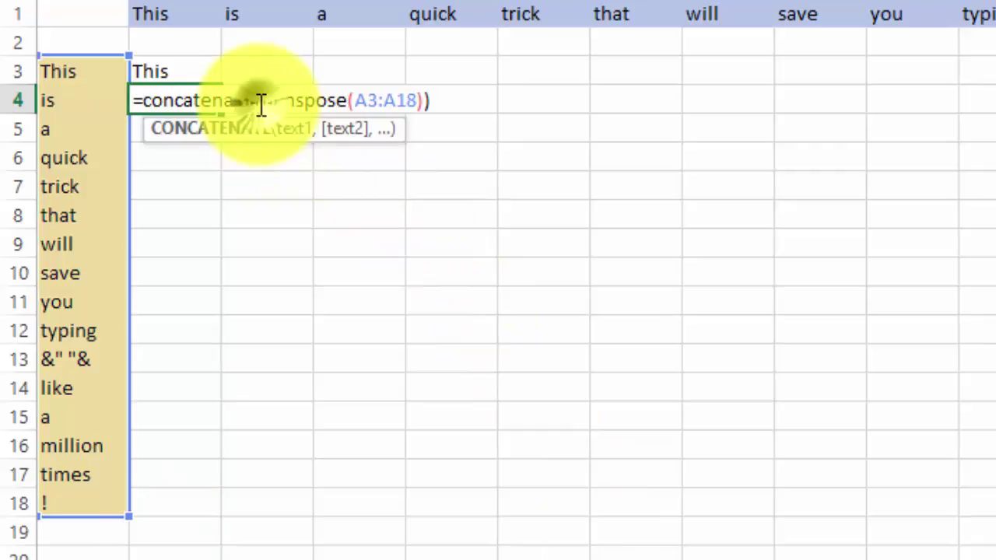
drag(263, 102, 429, 105)
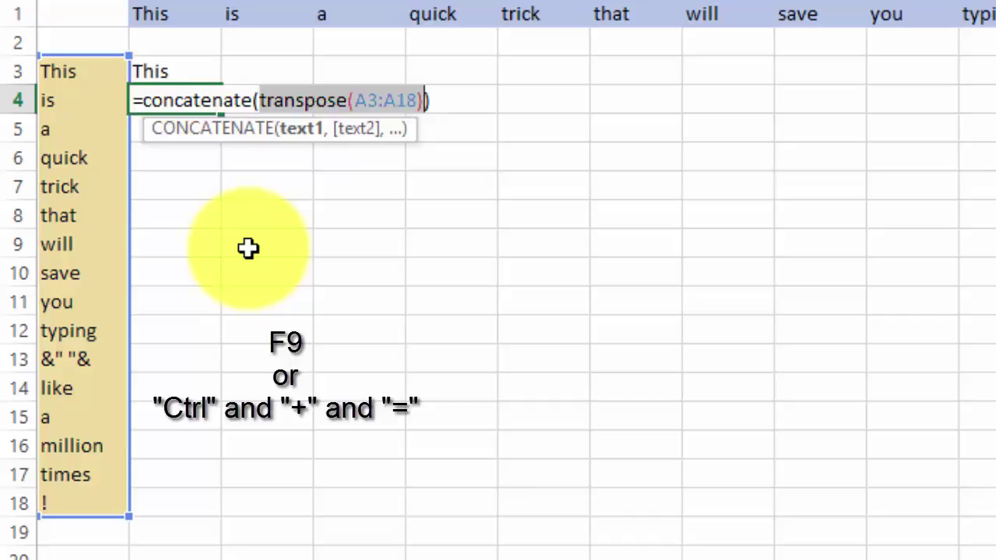
key(F9)
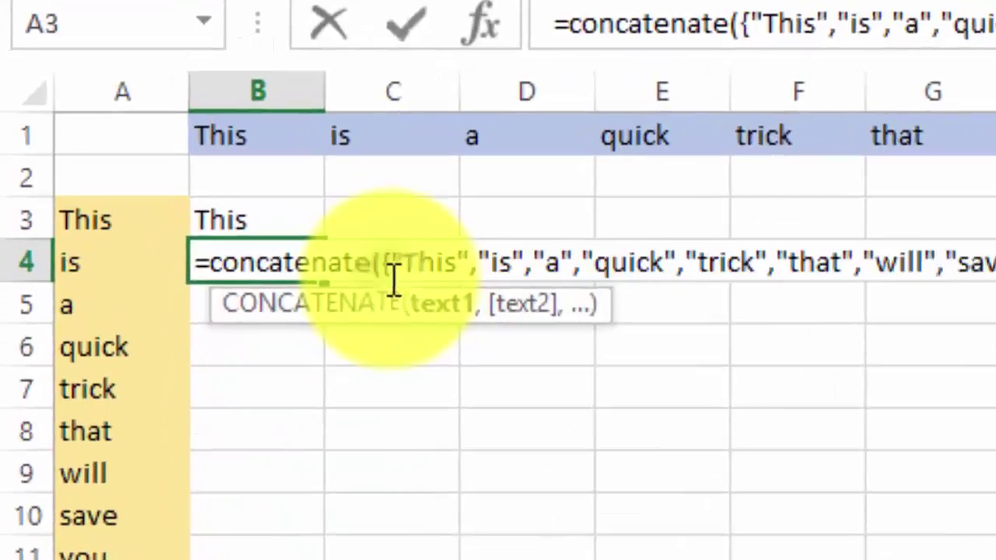
- Remove the opening and closing curly braces around the word array in the B4 formula and commit it
click(213, 190)
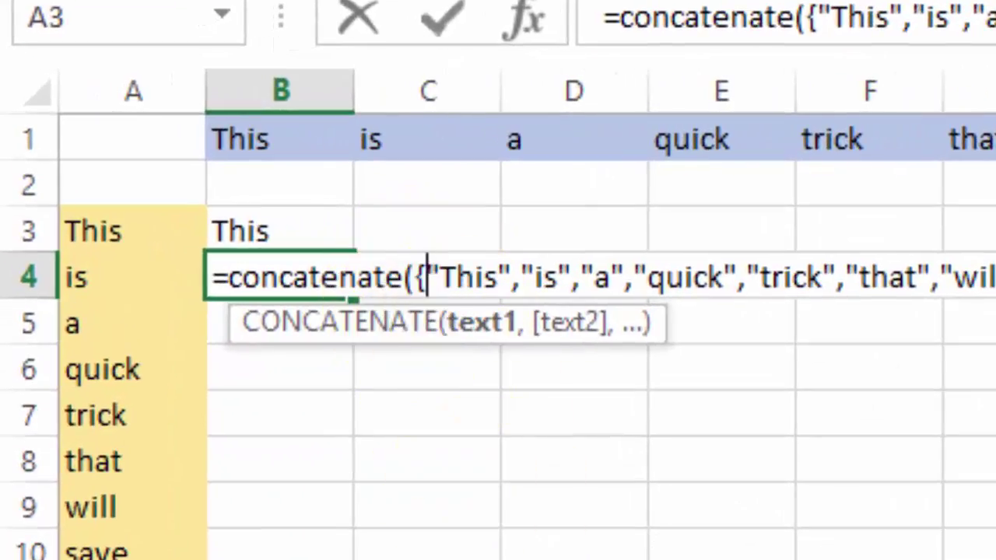
key(BackSpace)
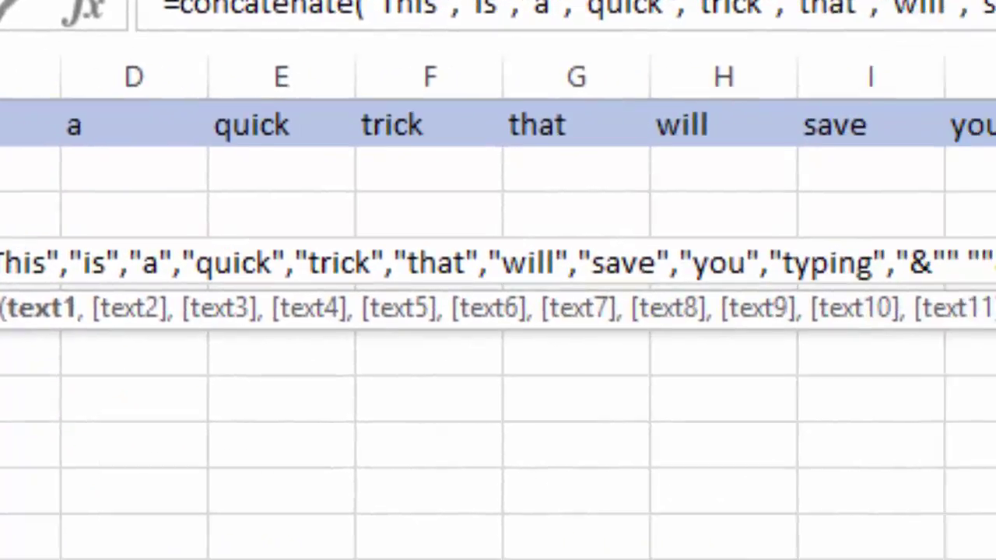
click(882, 223)
key(BackSpace)
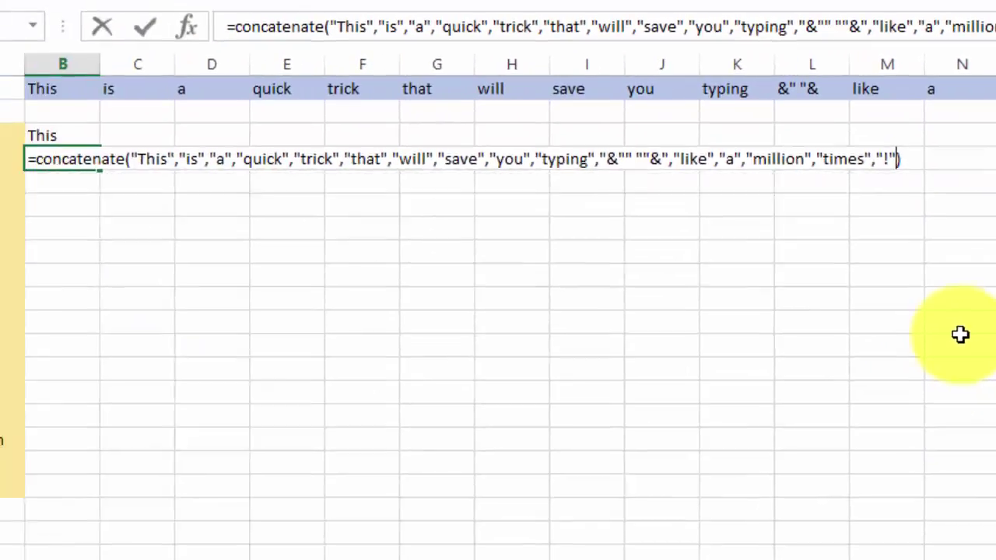
key(Return)
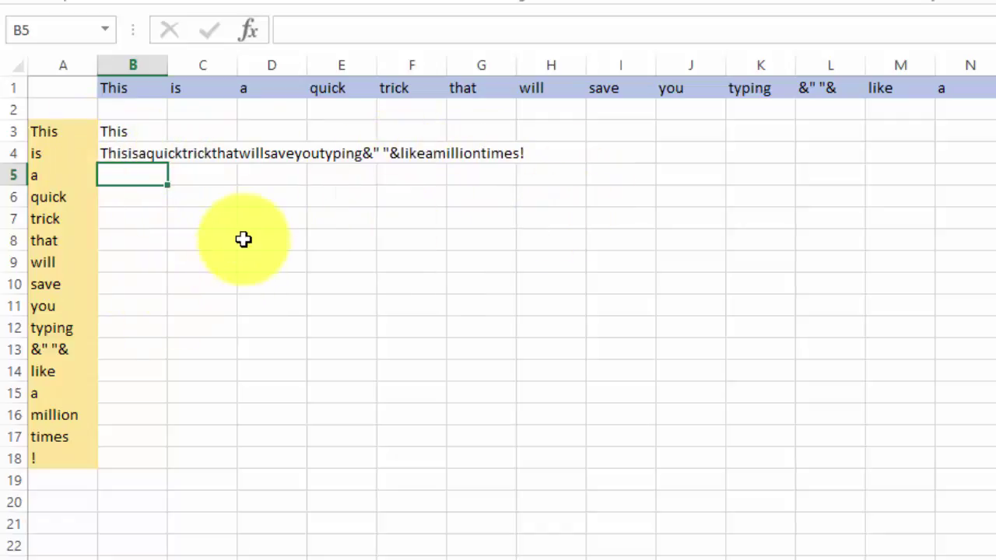
- Write the formula =concatenate(transpose(A3:A18&" ")) in cell B5, leaving the cell in edit mode
text(=)
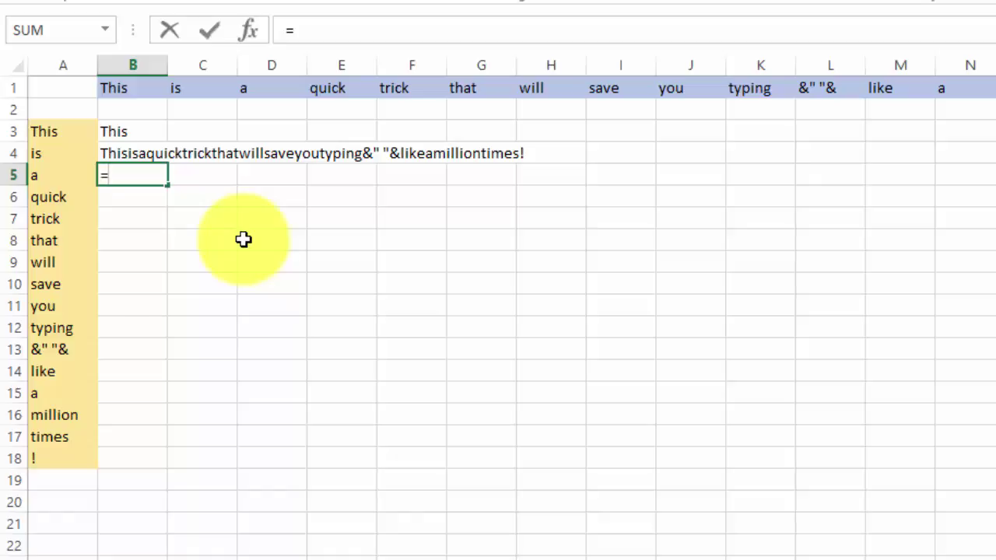
text(concatena)
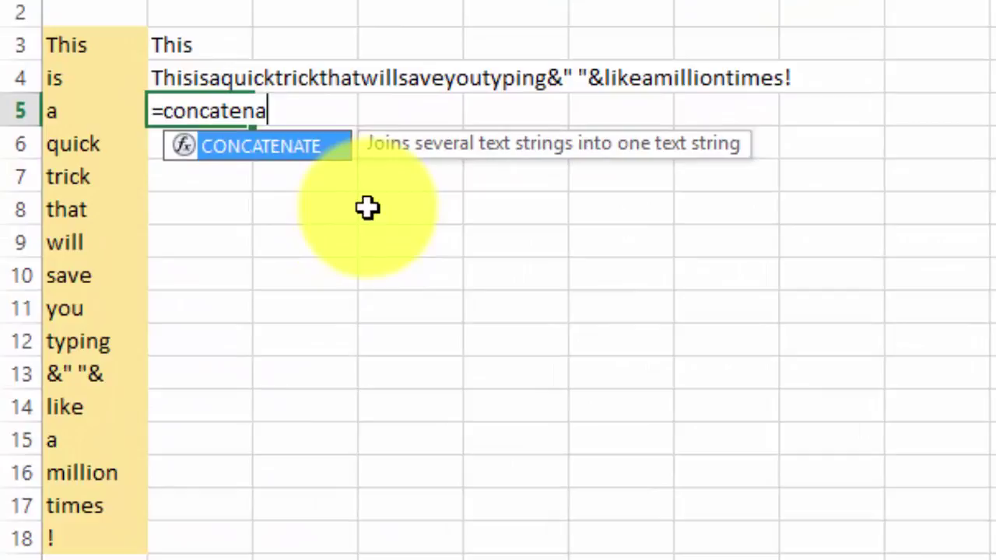
text(te(transpose)
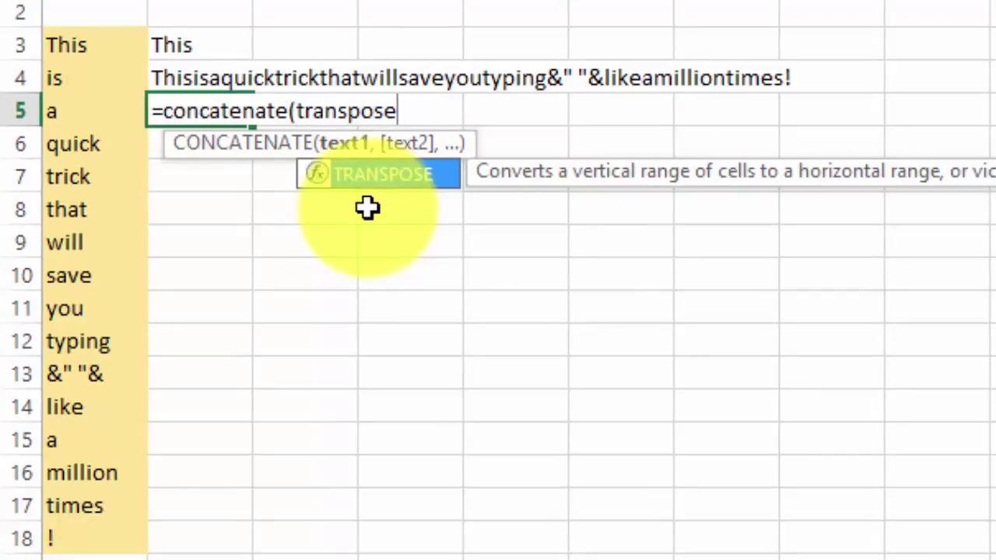
text(()
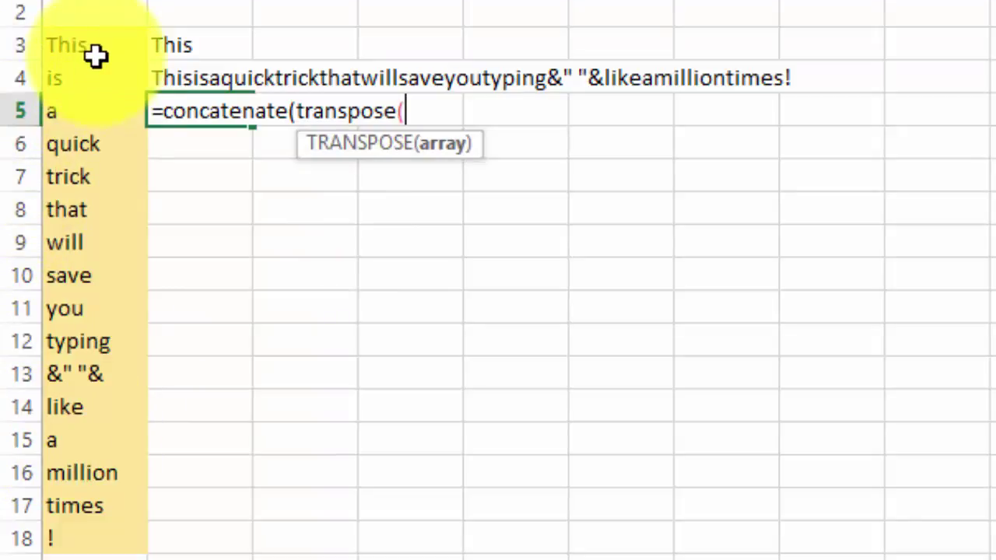
drag(96, 46, 42, 534)
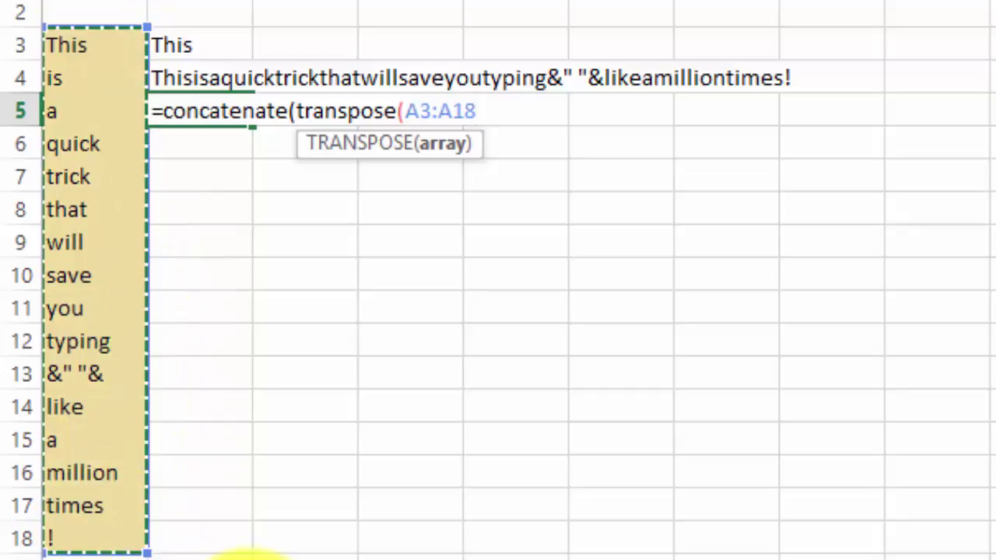
text(&)
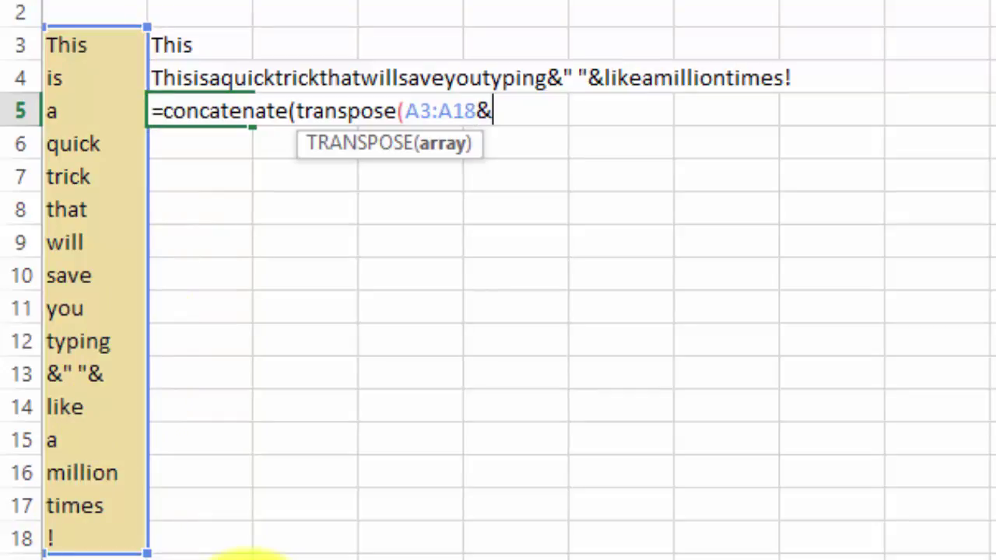
text(" ")))
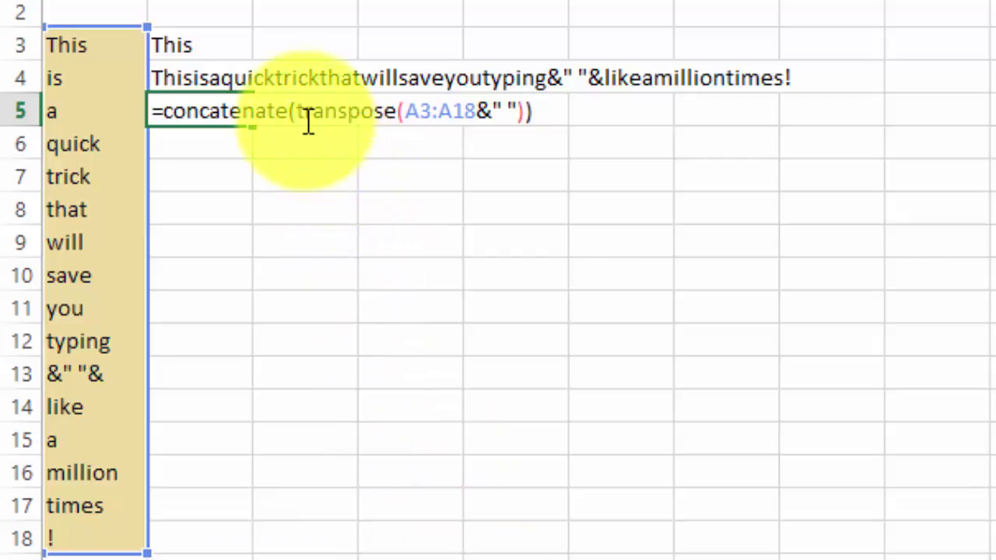
- Evaluate the transpose(A3:A18&" ") part of the B5 formula into its literal array, remove the array's curly braces and commit the formula
drag(298, 121, 527, 110)
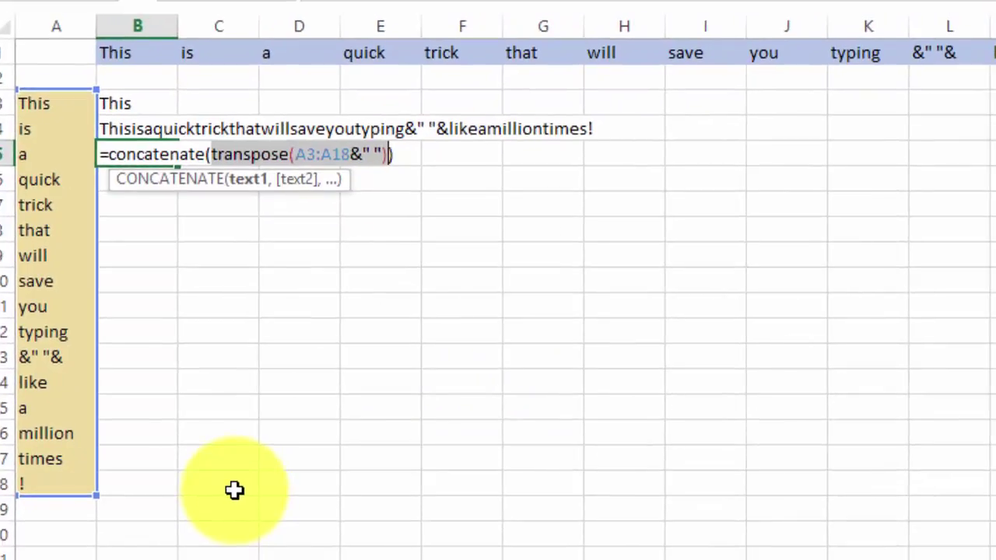
key(F9)
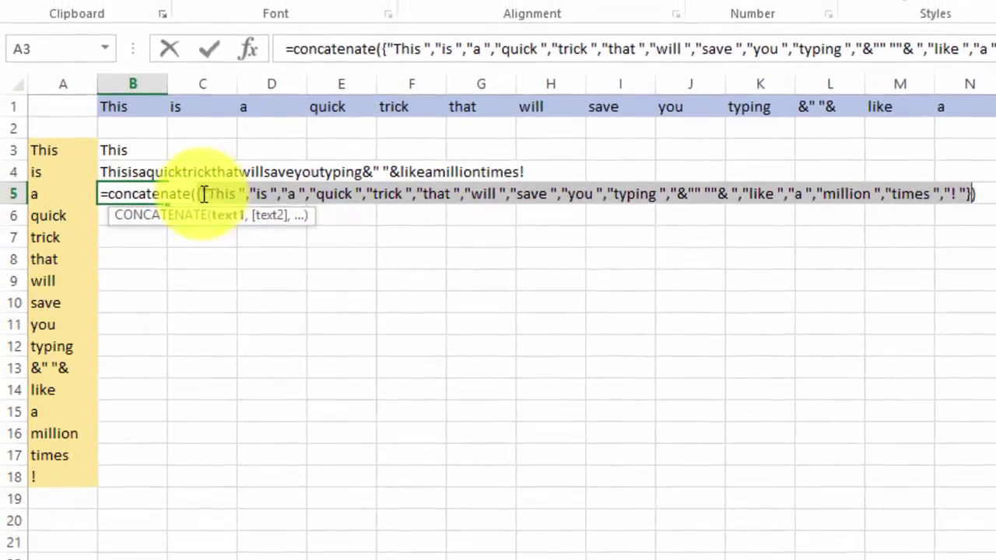
click(204, 194)
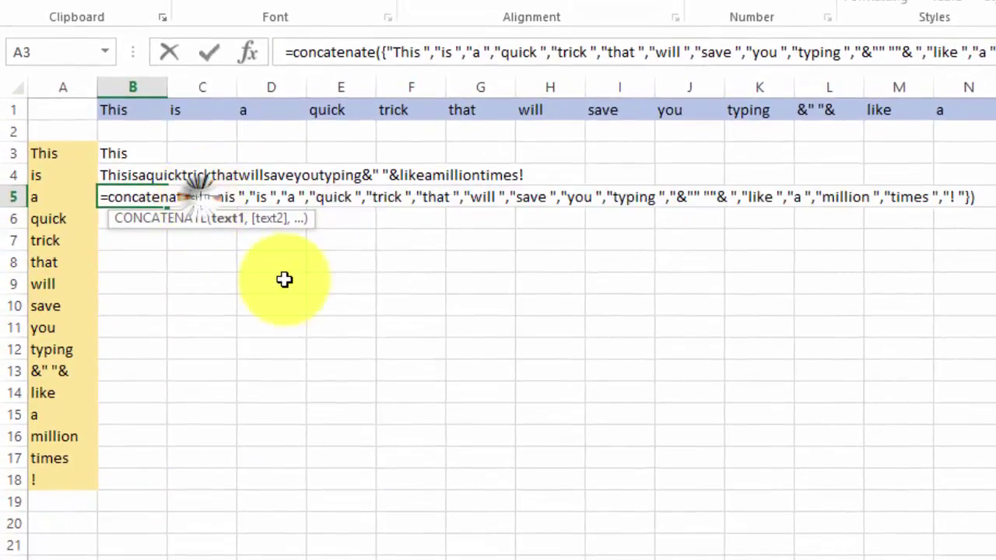
key(BackSpace)
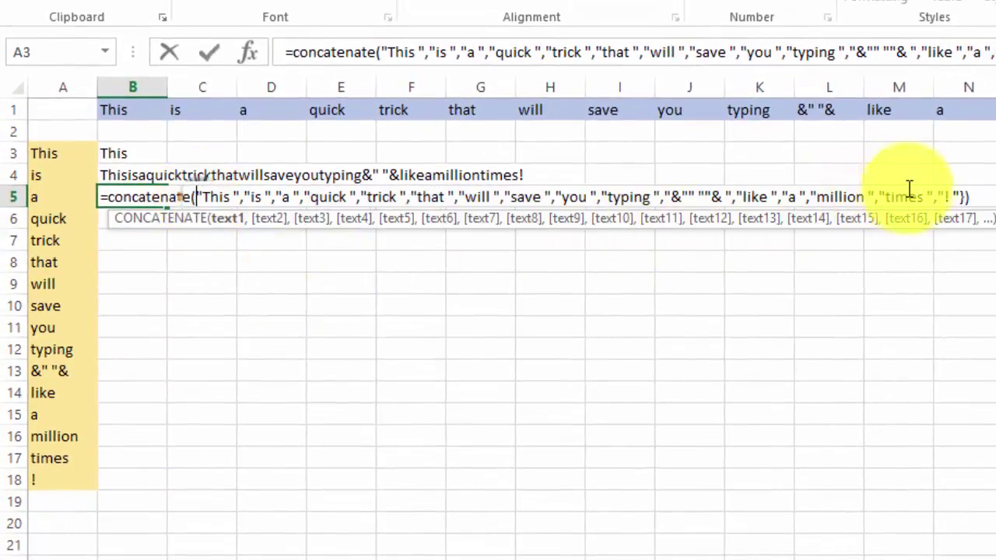
click(953, 195)
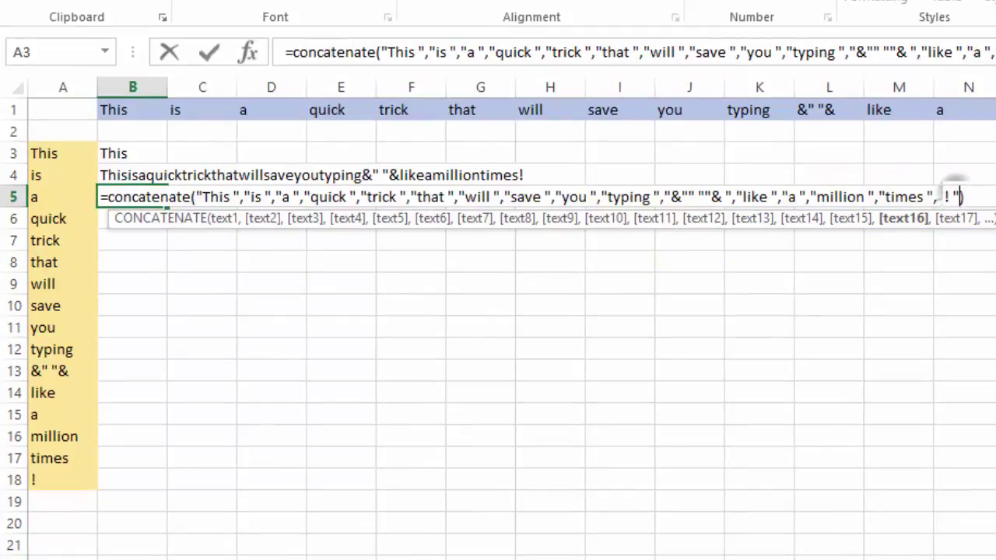
key(Return)
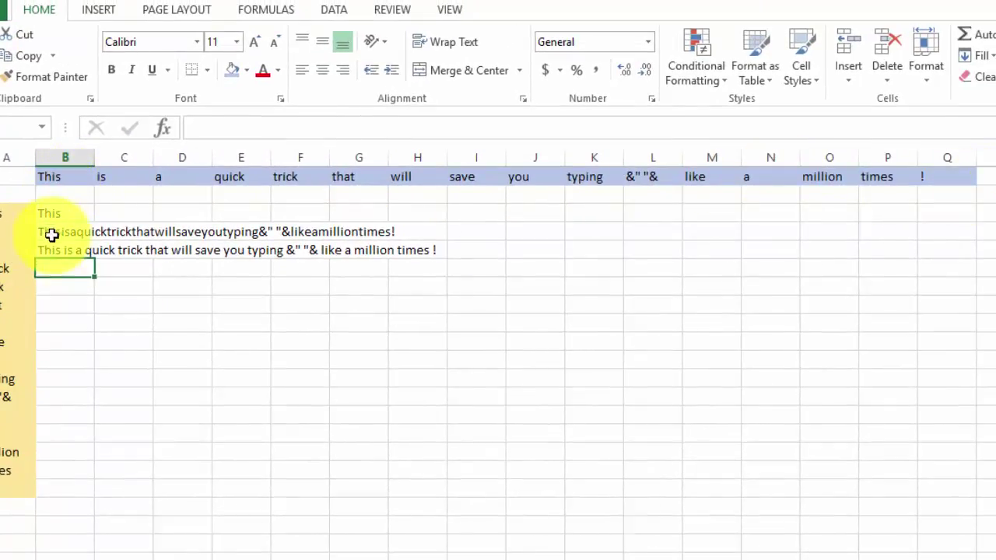
- Write the formula =concatenate(B1:Q1&" ") in cell B2, leaving the cell in edit mode
click(69, 195)
text(=)
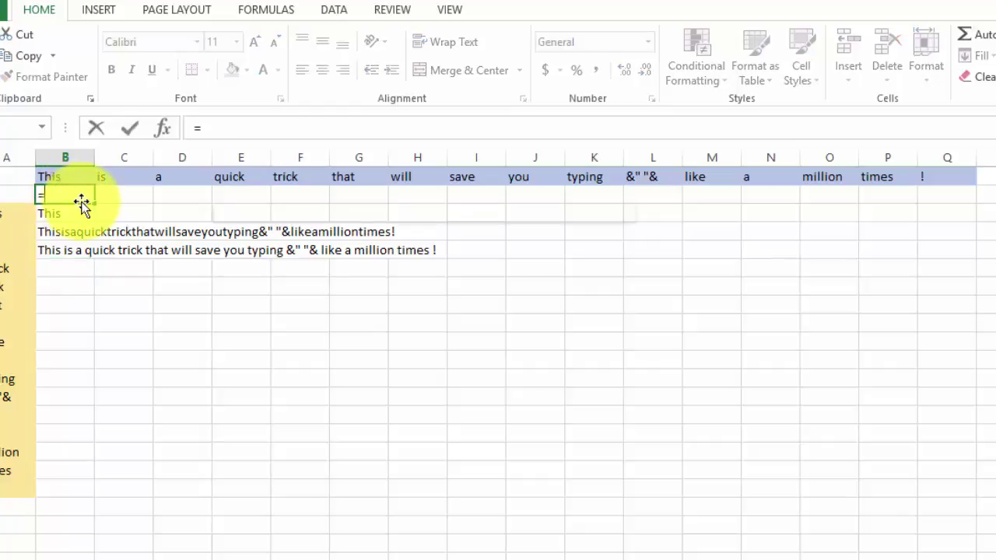
text(concatenat)
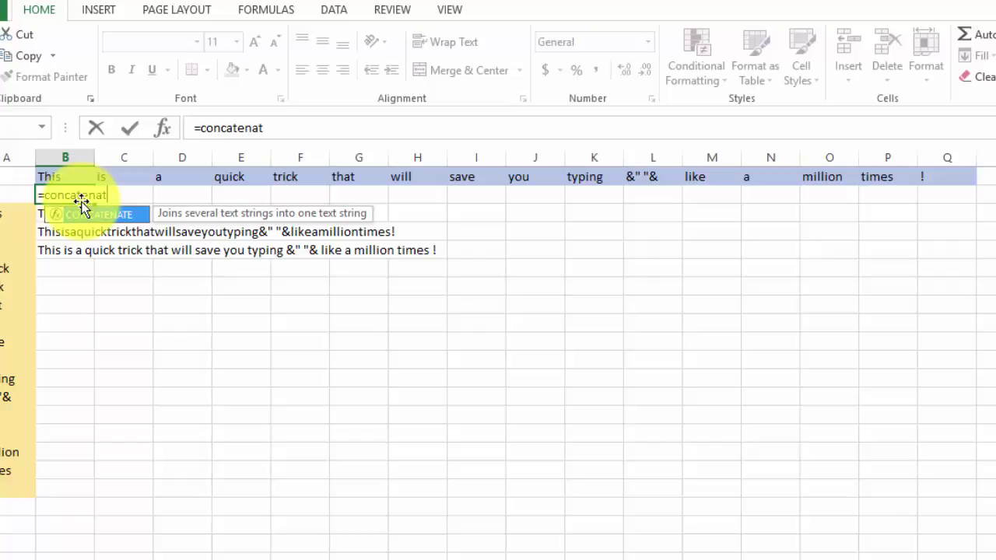
text(e()
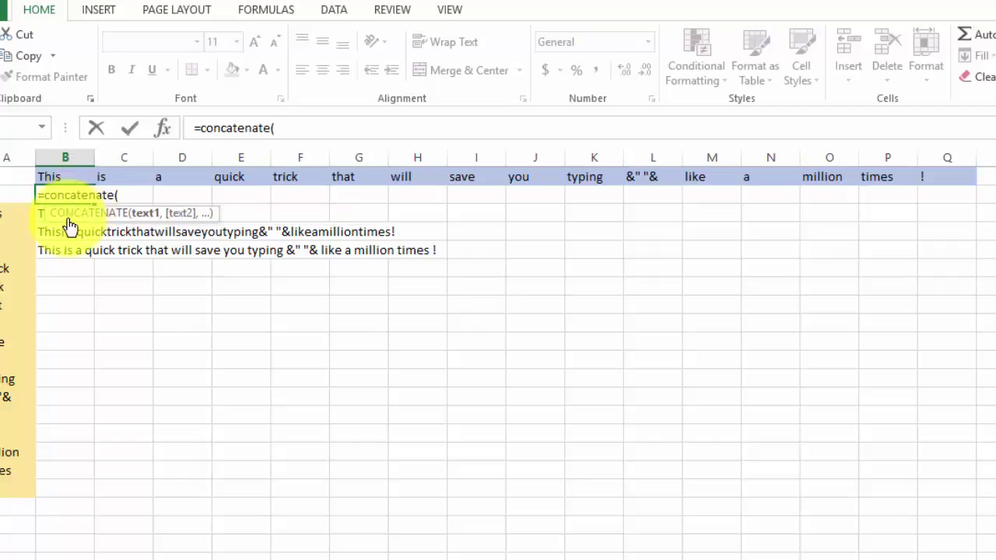
drag(47, 177, 923, 180)
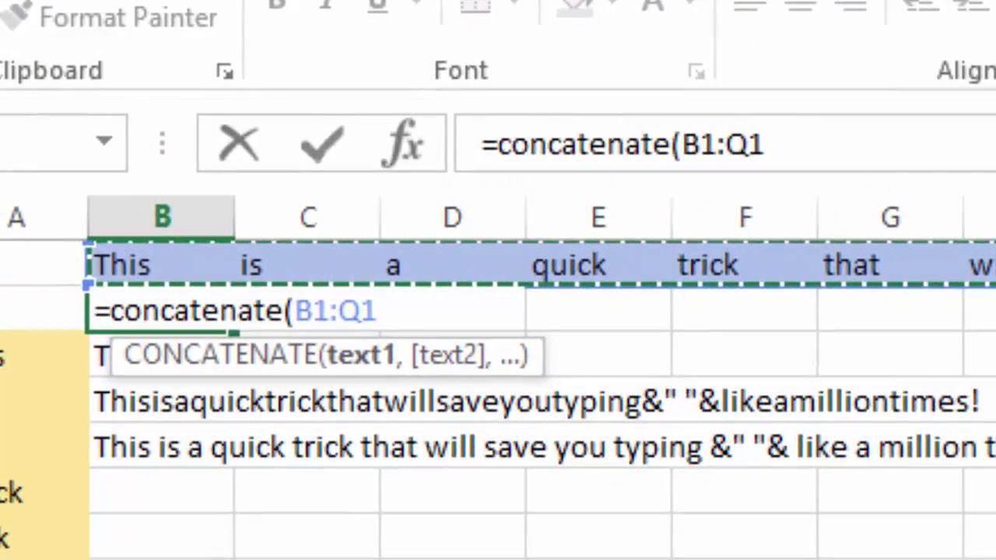
text(&)
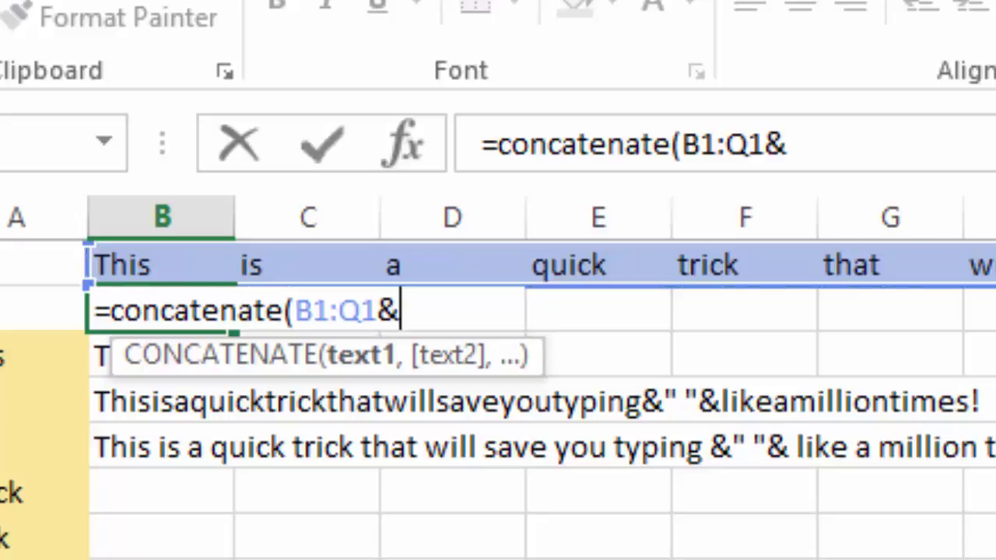
text(" )
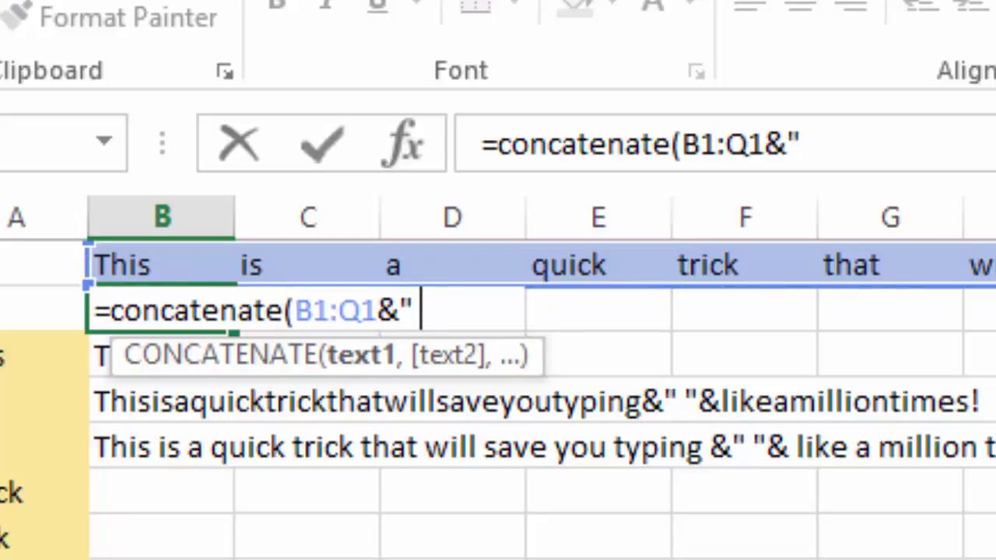
text("))
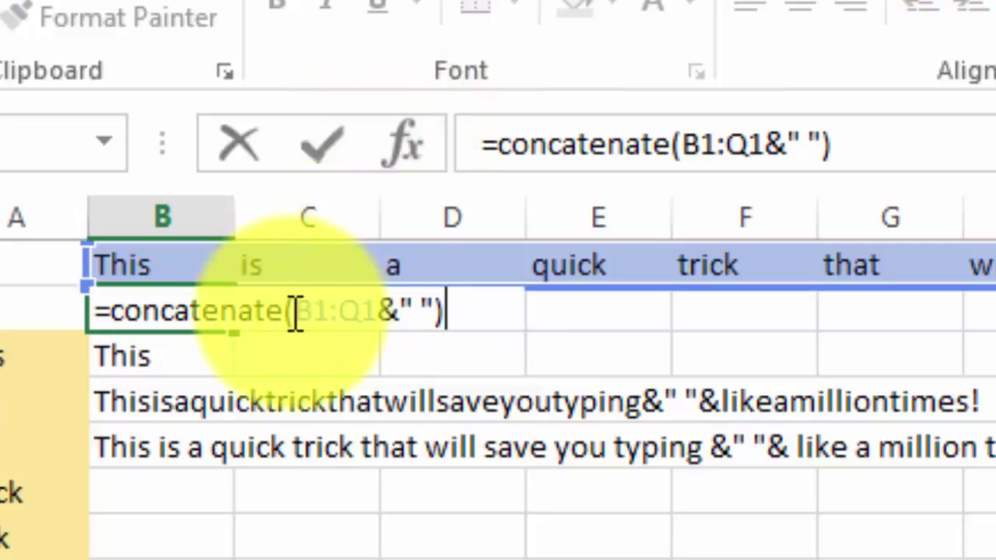
- Evaluate the B1:Q1&" " part of the B2 formula in place, remove both curly braces, commit the formula and reselect B2
drag(292, 312, 438, 320)
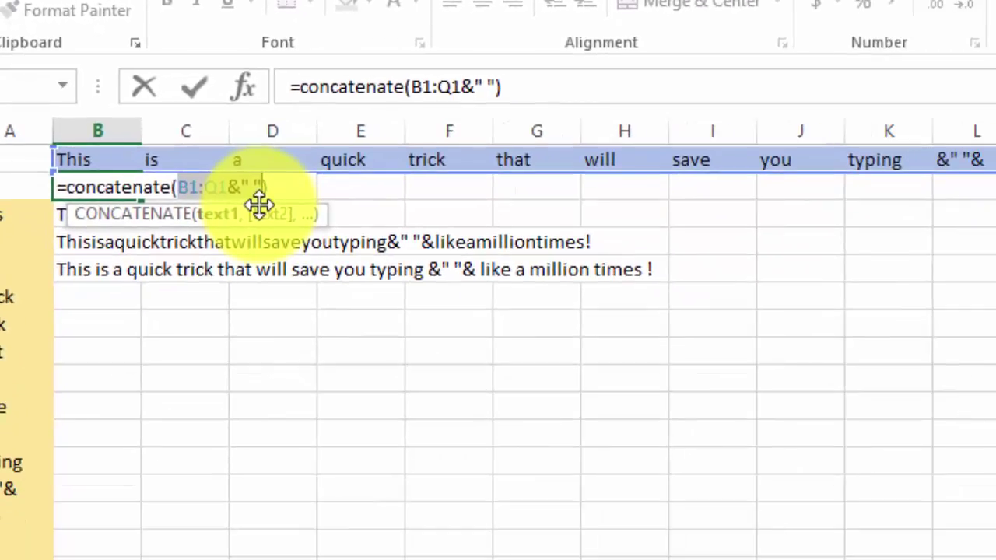
key(F9)
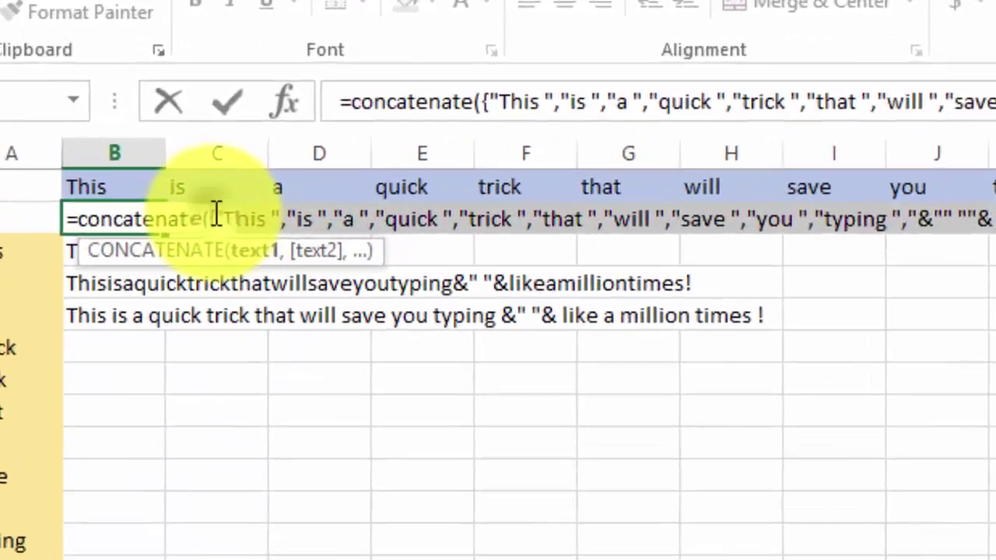
click(148, 152)
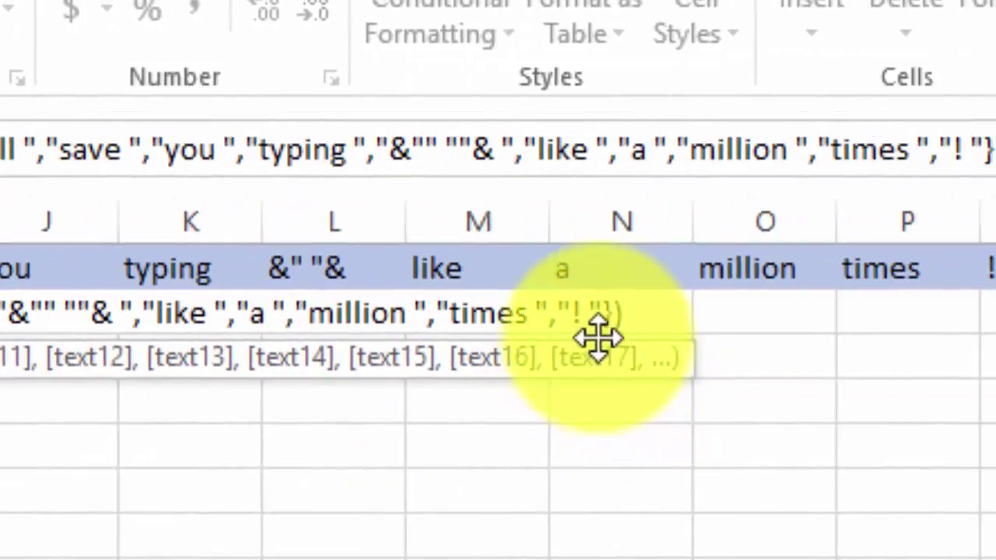
click(614, 326)
key(BackSpace)
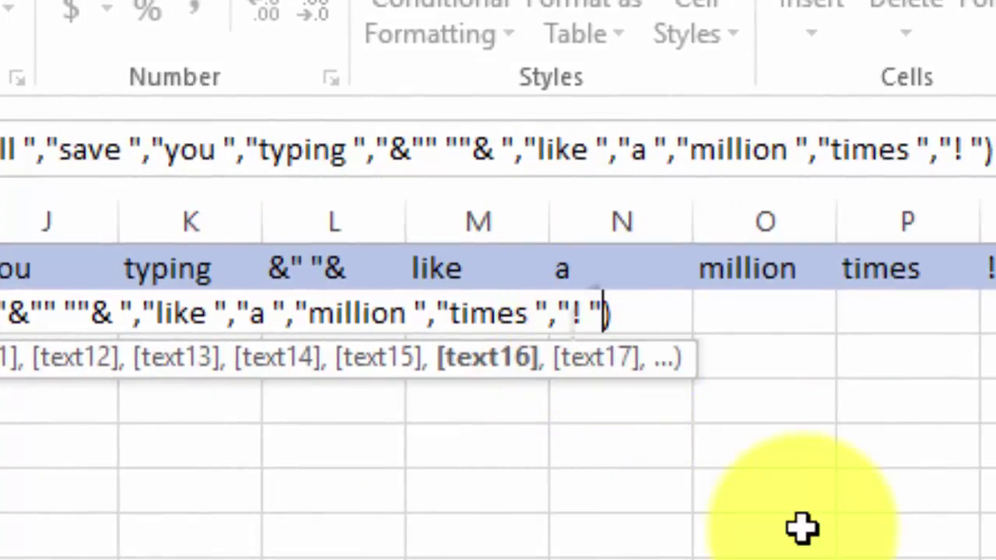
key(Return)
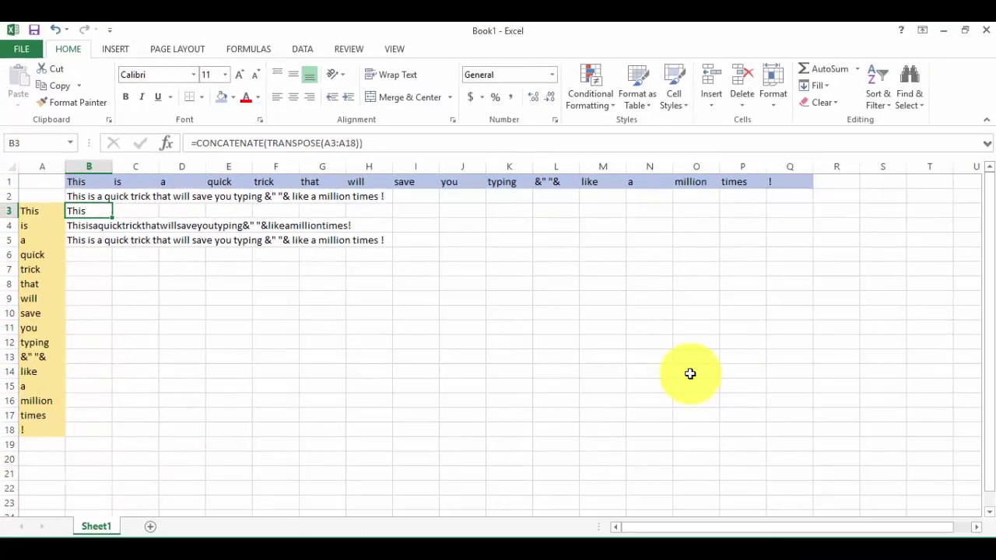
key(Up)
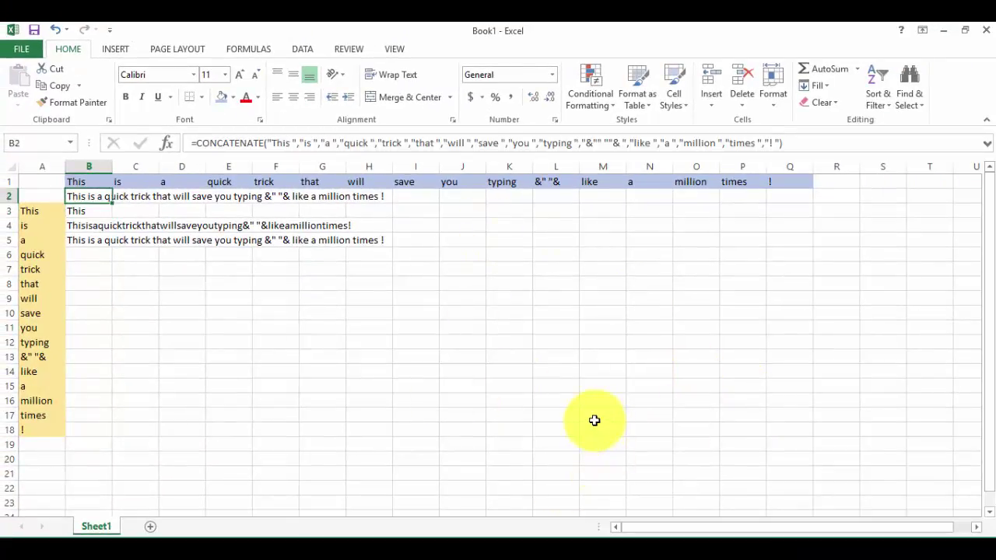